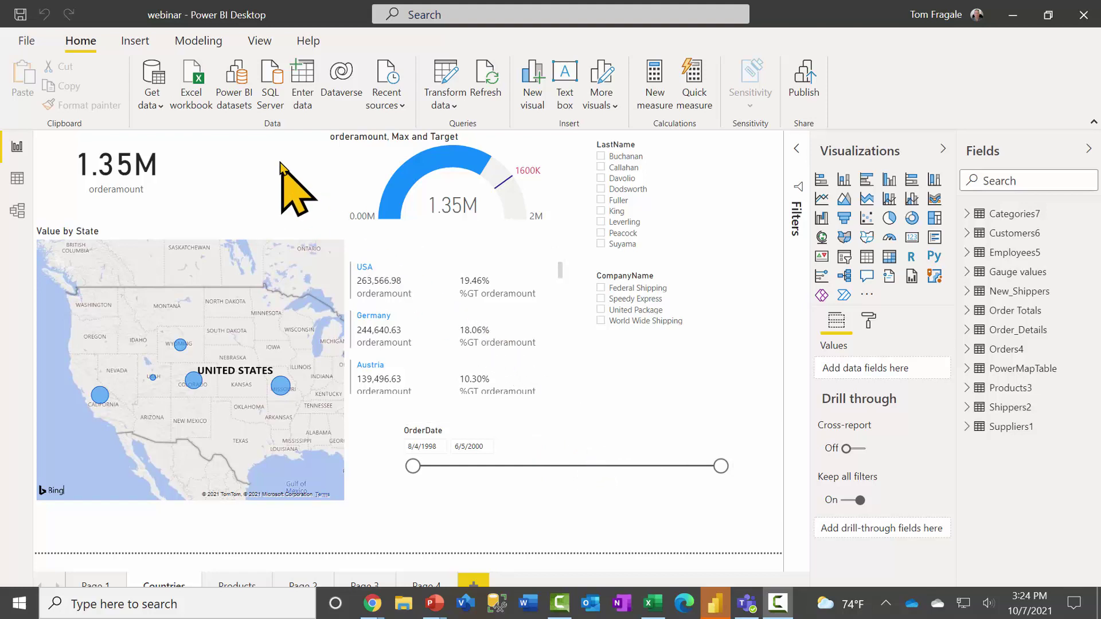
Publish webinar.pbix from Power BI Desktop to My workspace.
click(85, 50)
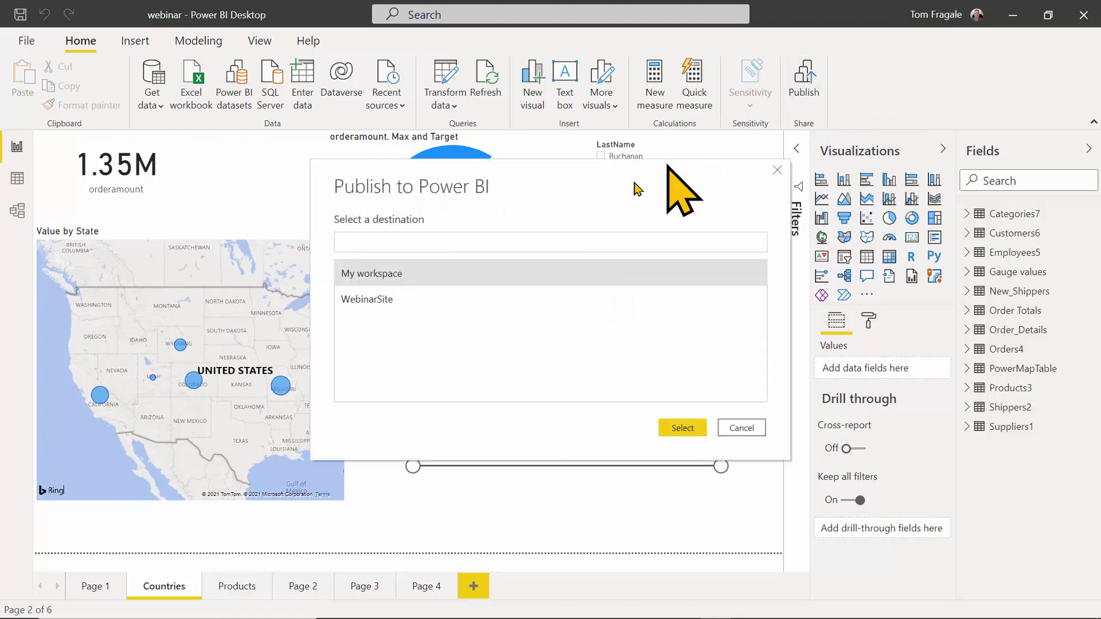
double_click(381, 274)
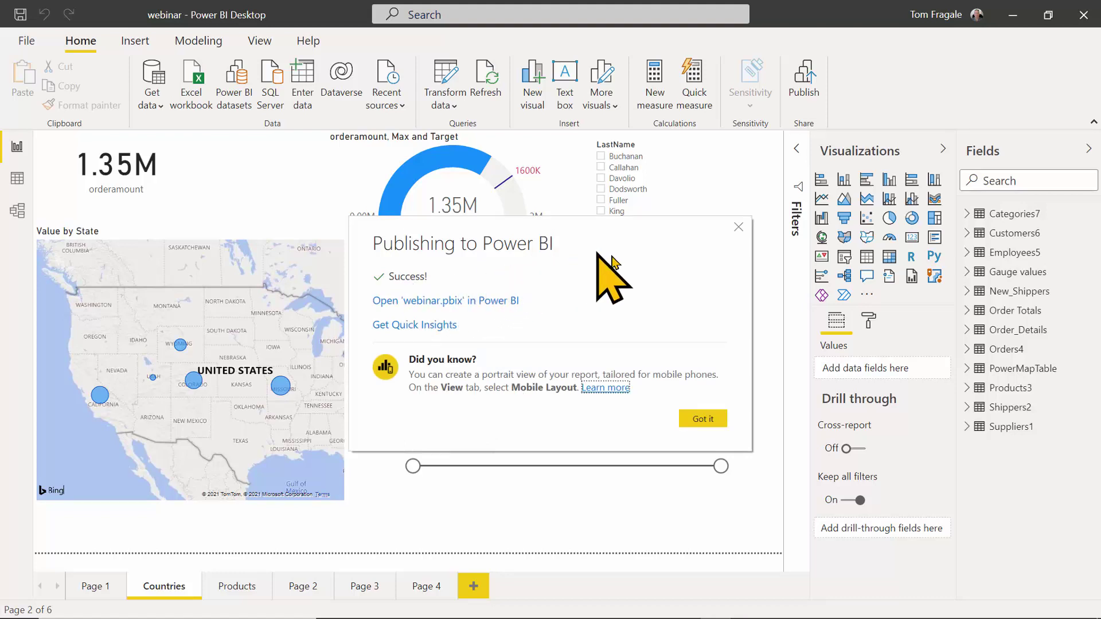
Dismiss the publishing success message and minimize Power BI Desktop.
click(703, 420)
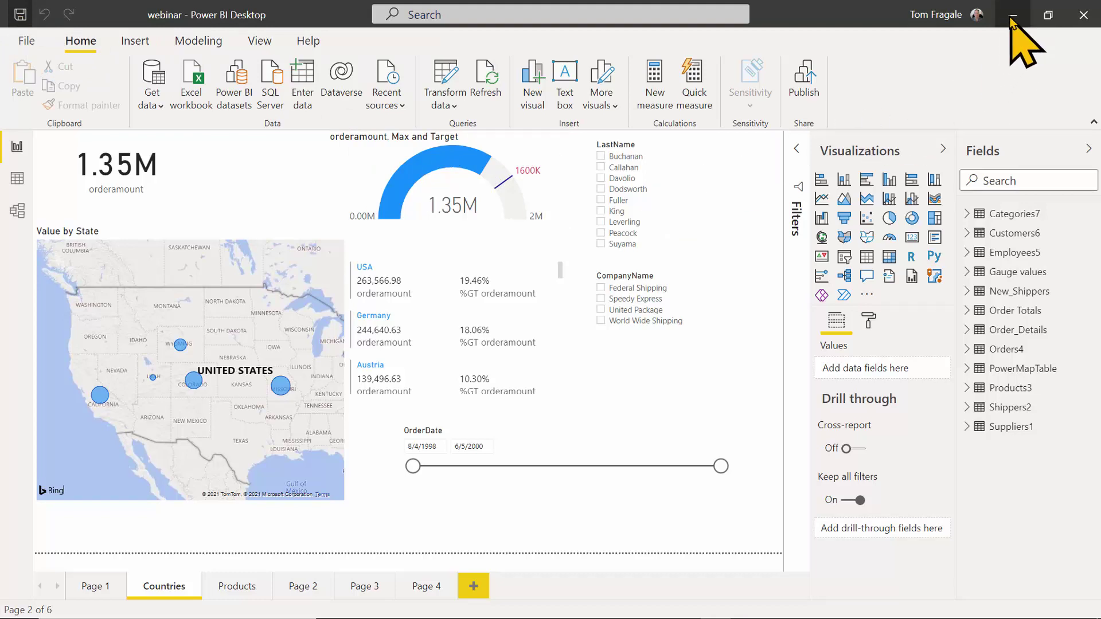
click(925, 24)
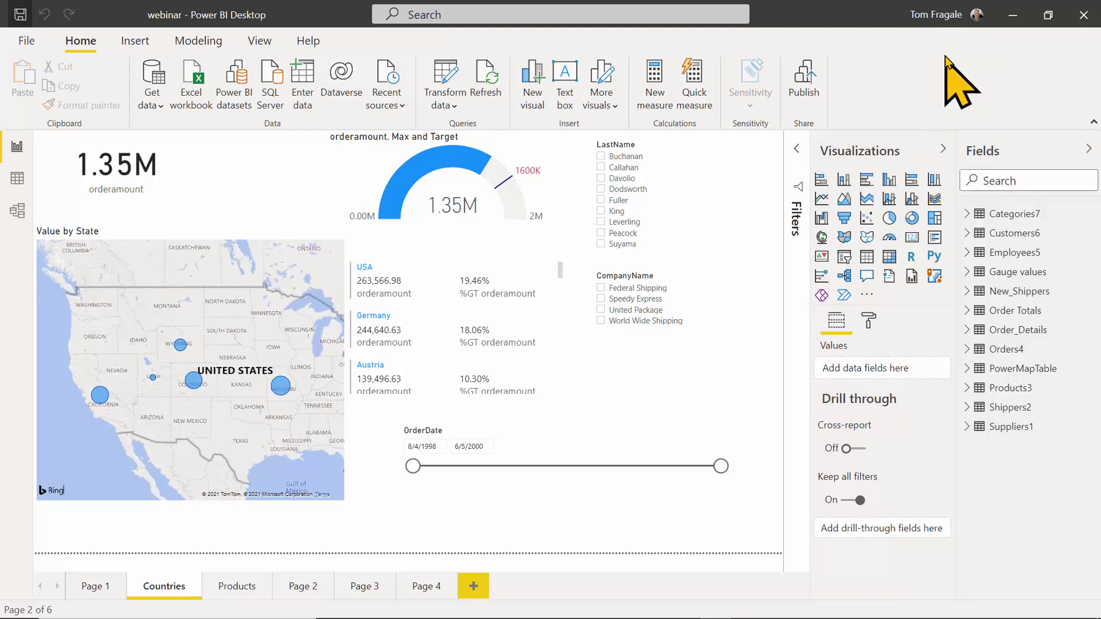
Bring Teams forward and open Add a tab in the For Demonstration team's General channel.
click(1011, 18)
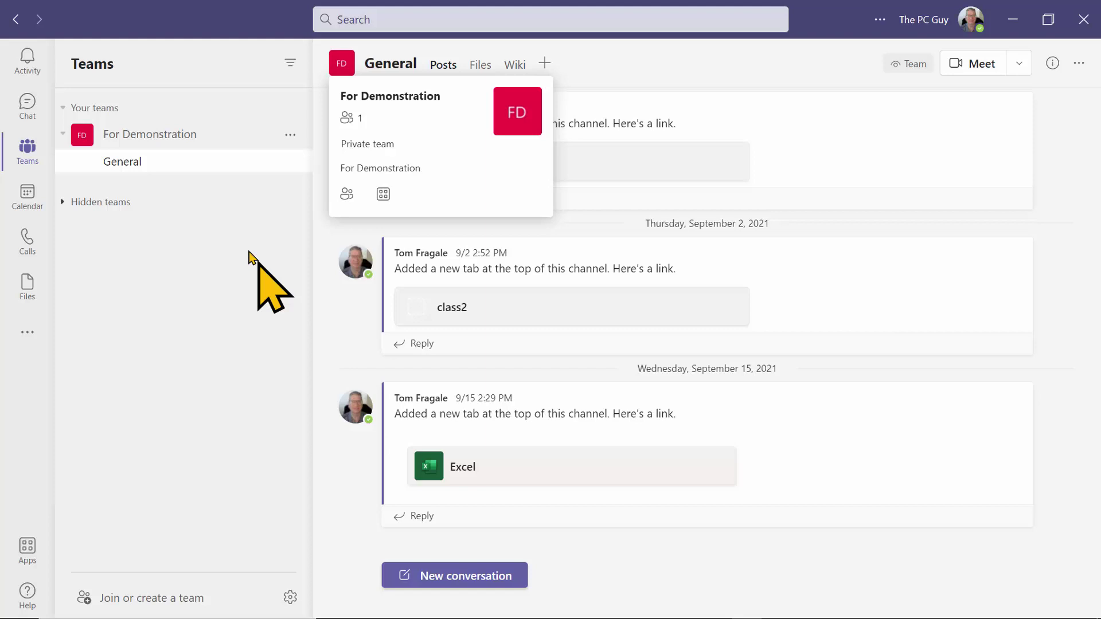
click(174, 141)
click(174, 141)
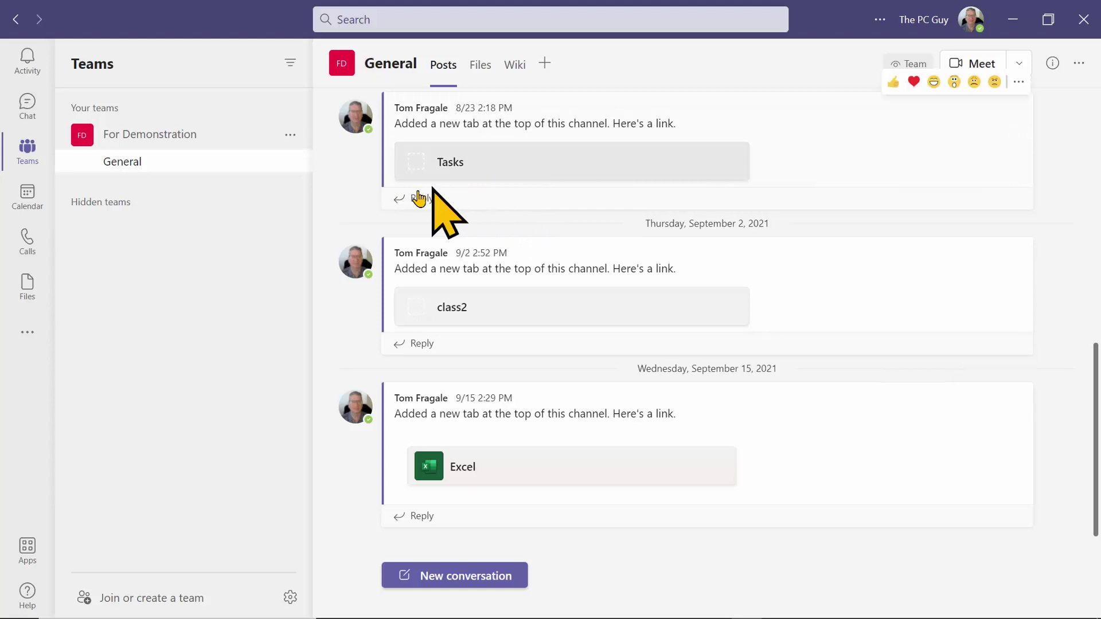
click(546, 69)
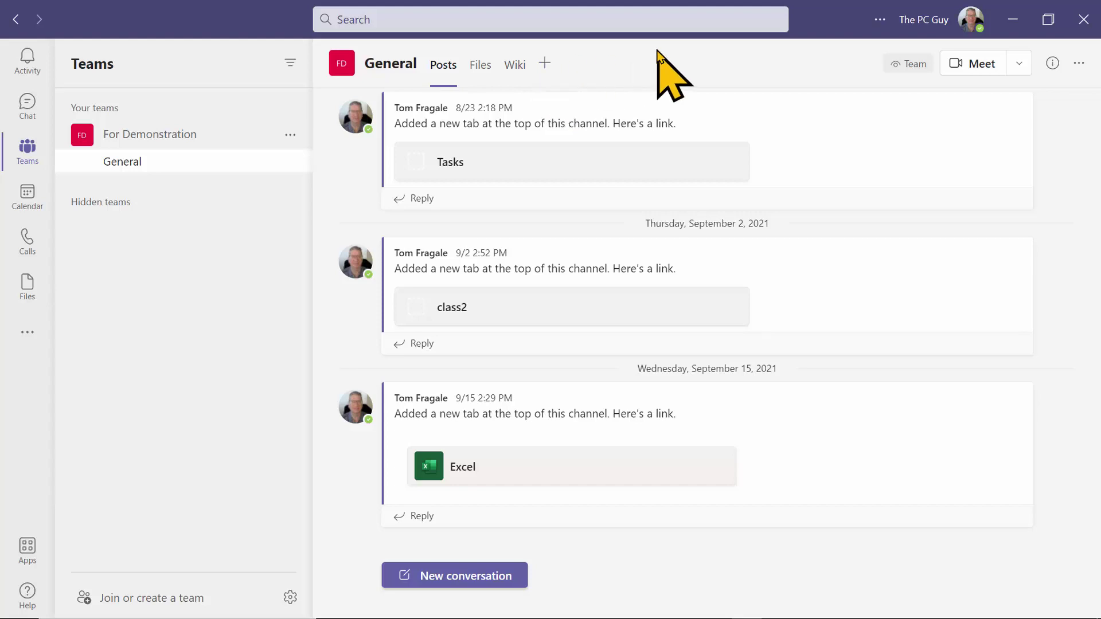
Choose Power BI as the app for the new channel tab.
click(545, 66)
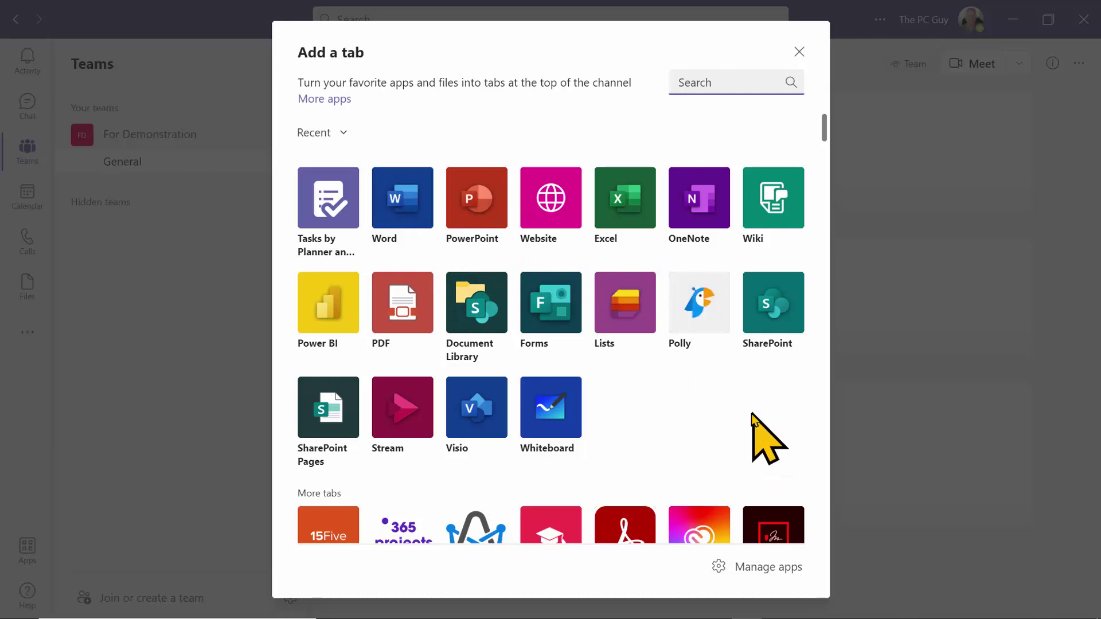
click(325, 315)
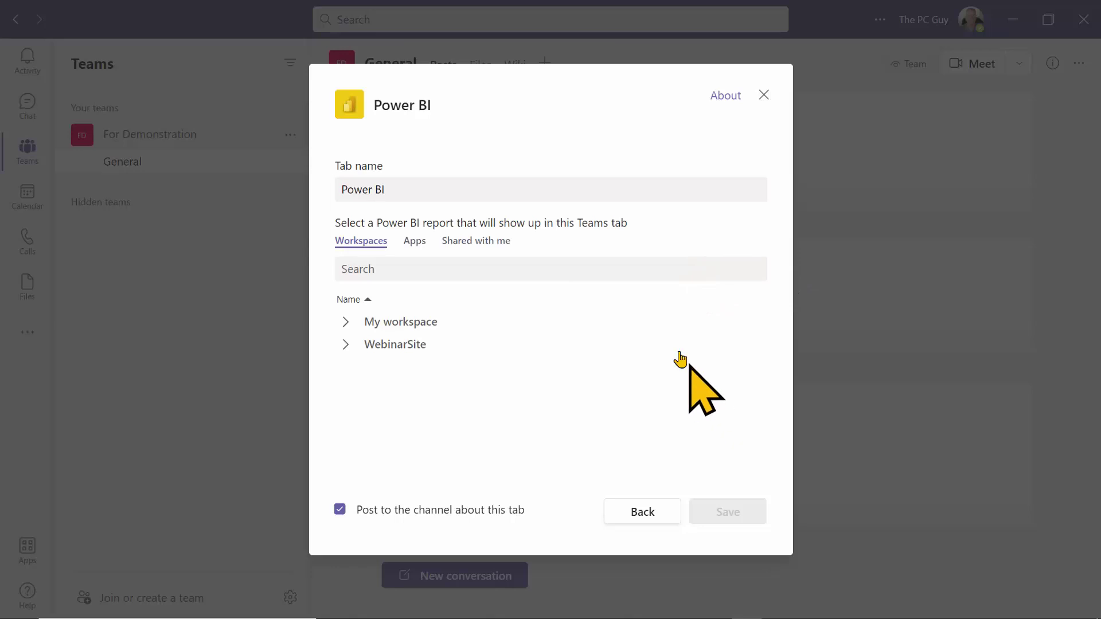
Select the webinar report under My workspace, name the tab 'PowerBi Report', and save.
click(347, 323)
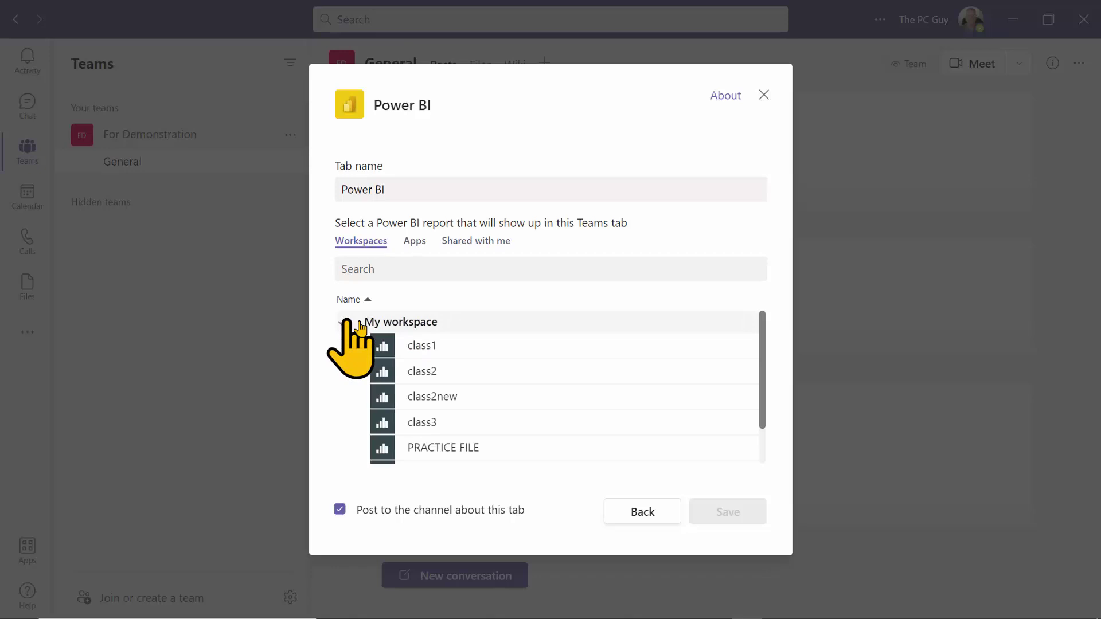
drag(766, 364, 690, 390)
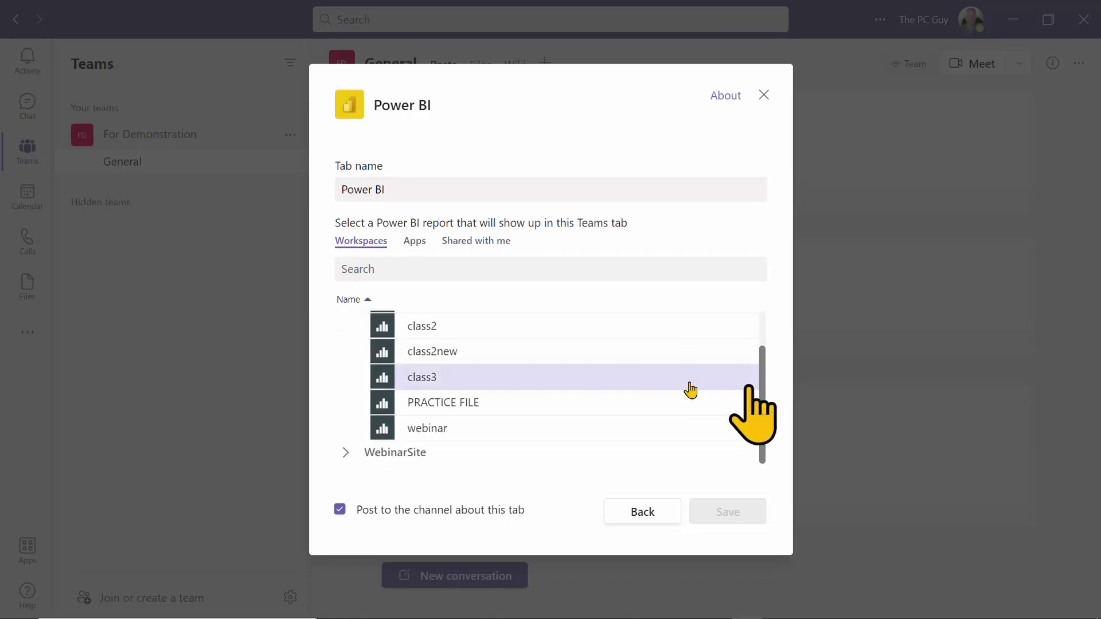
click(434, 431)
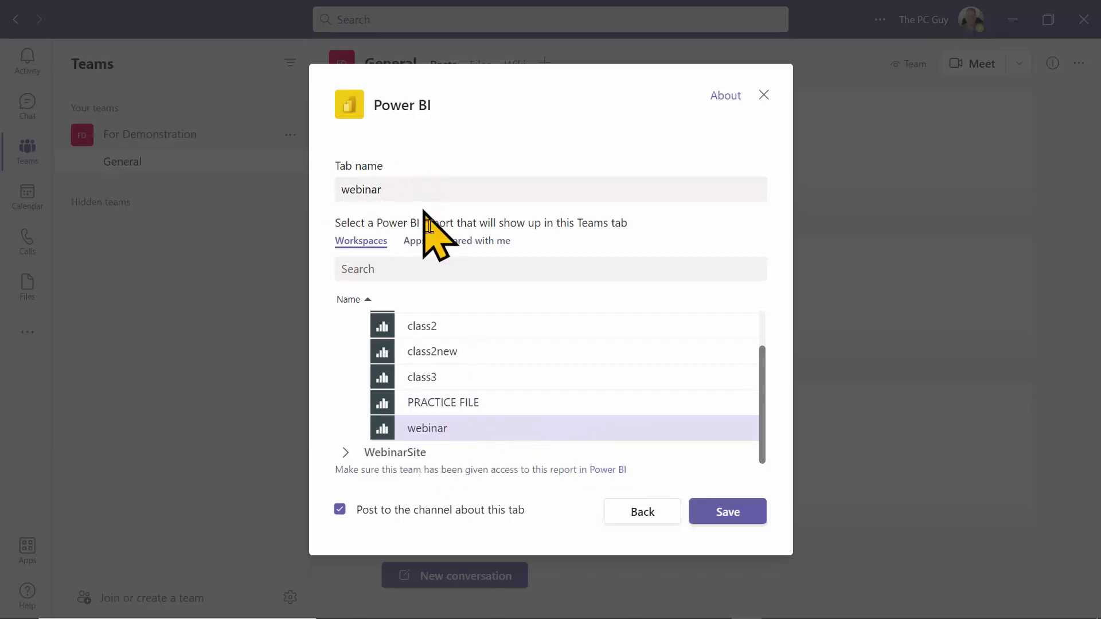
click(412, 195)
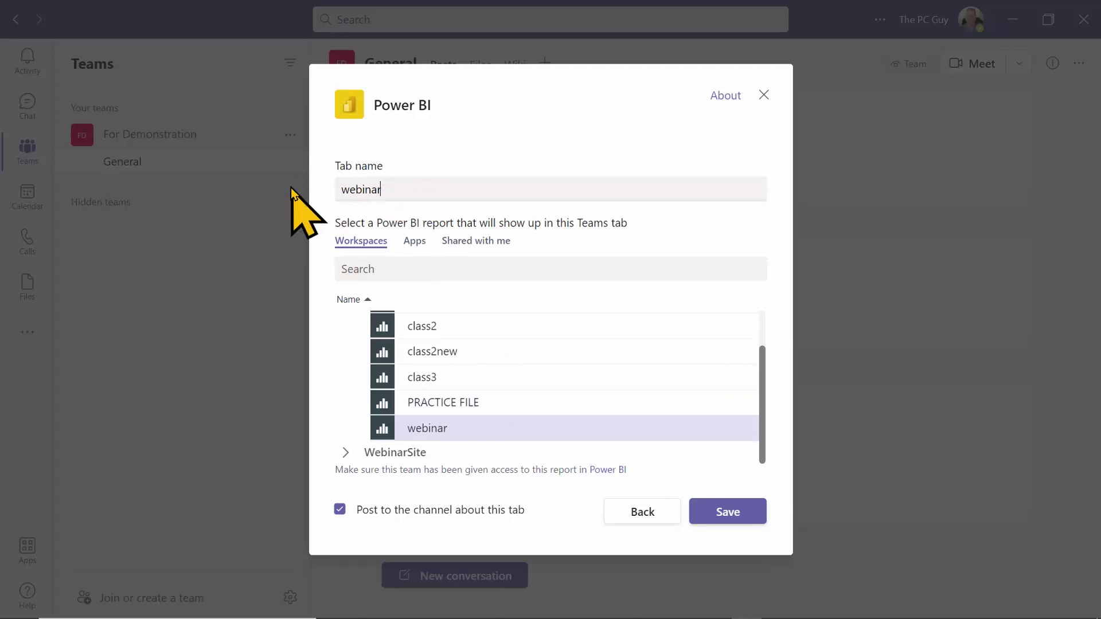
key(BackSpace)
key(BackSpace)
key(BackSpace)
key(BackSpace)
key(BackSpace)
key(BackSpace)
key(BackSpace)
text(Power)
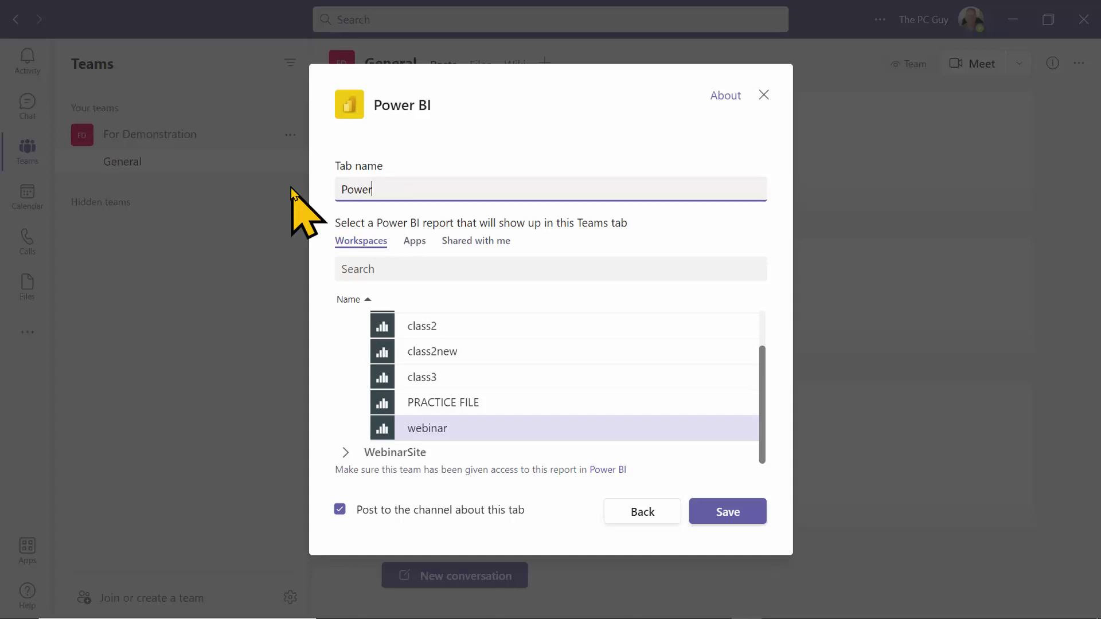
text(Bi rep)
key(BackSpace)
key(BackSpace)
text(Report)
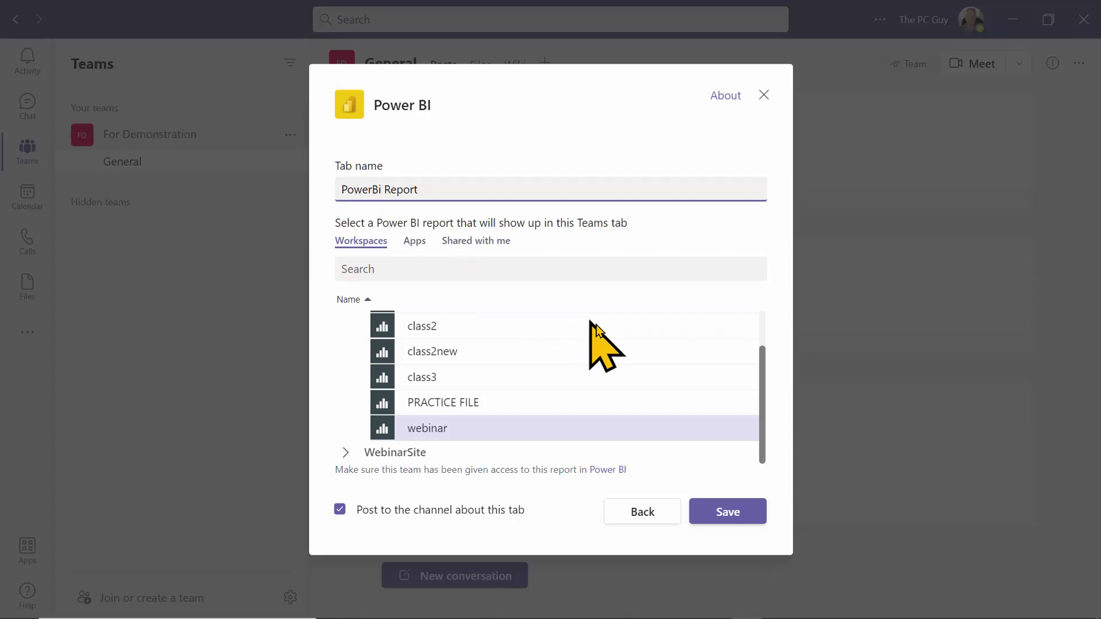
click(730, 514)
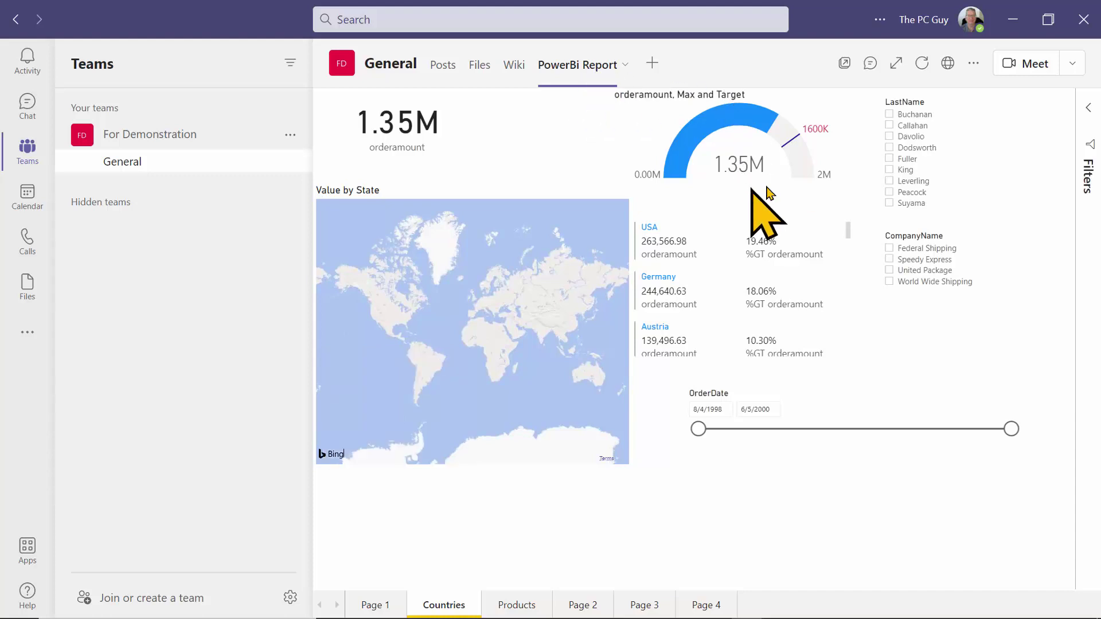
Filter the report slicers to one employee last name and Federal Shipping.
click(890, 147)
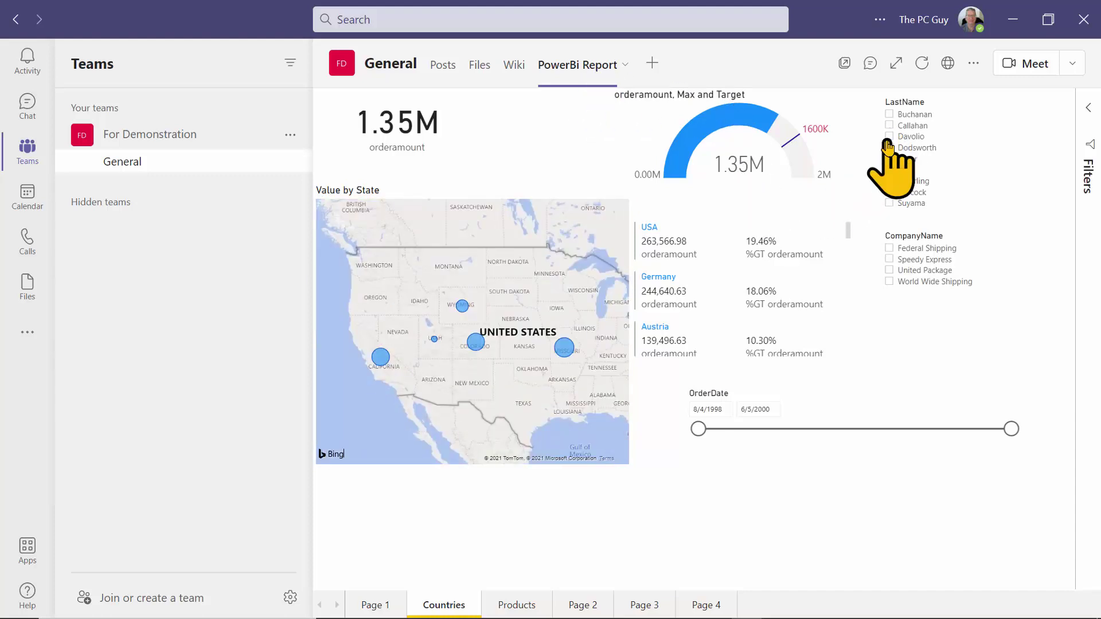
click(890, 137)
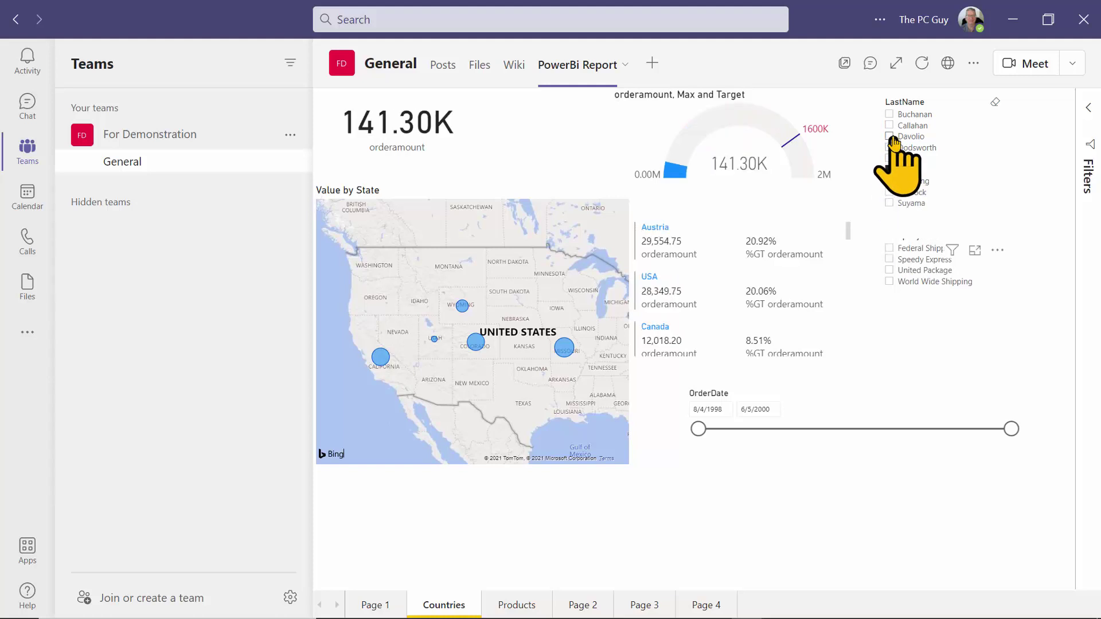
click(890, 249)
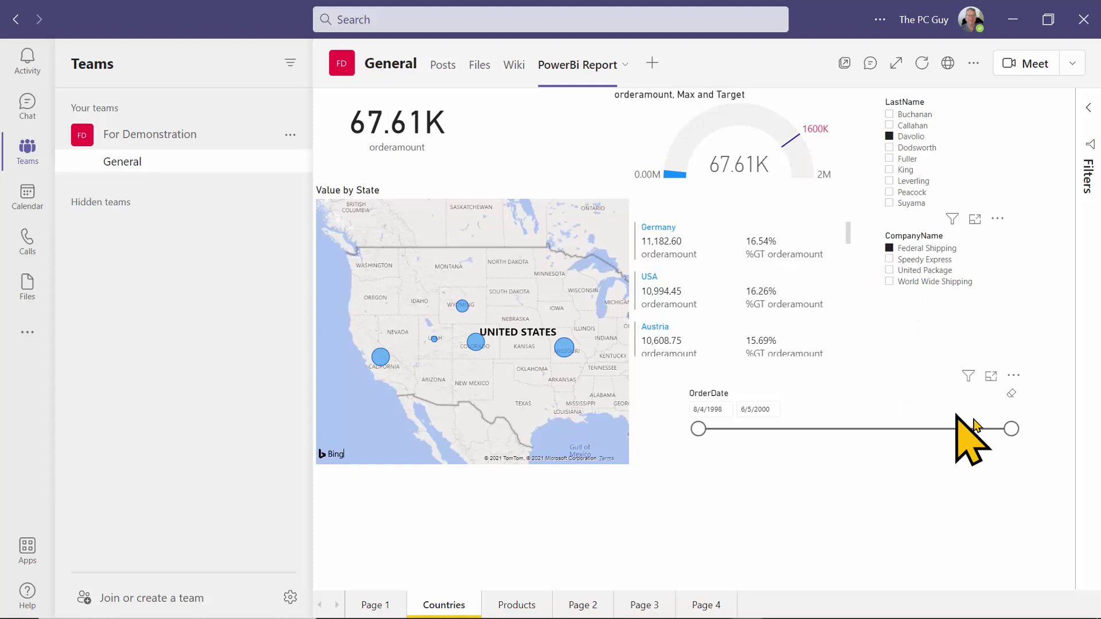
Set the OrderDate range to 11/29/1998–8/24/1999 and expand the Filters pane.
drag(1011, 429, 838, 428)
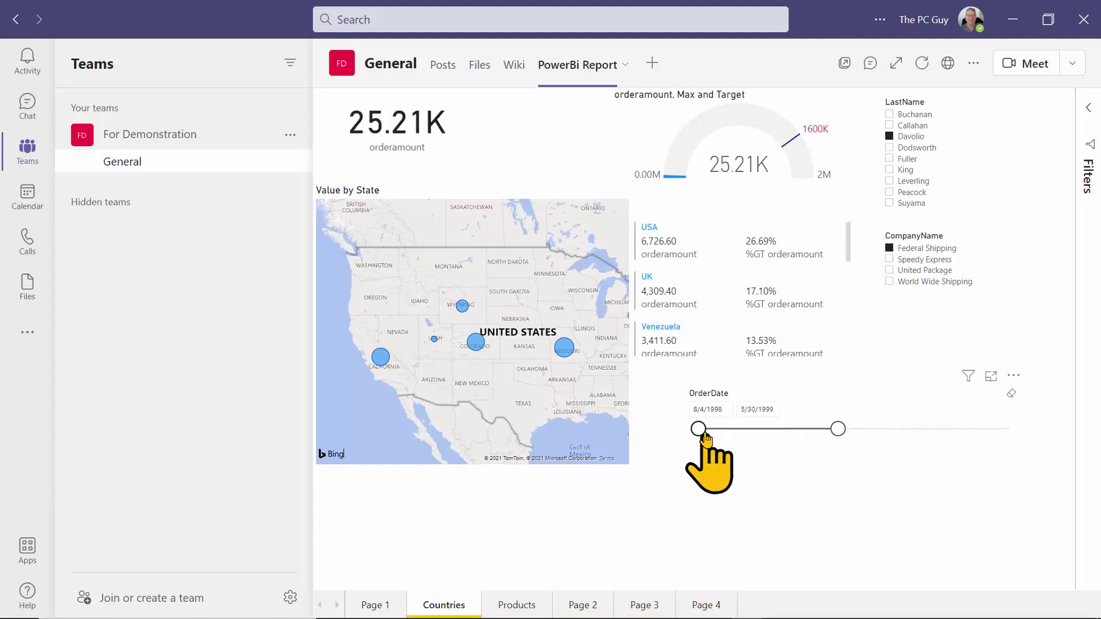
drag(699, 429, 759, 437)
drag(838, 430, 878, 430)
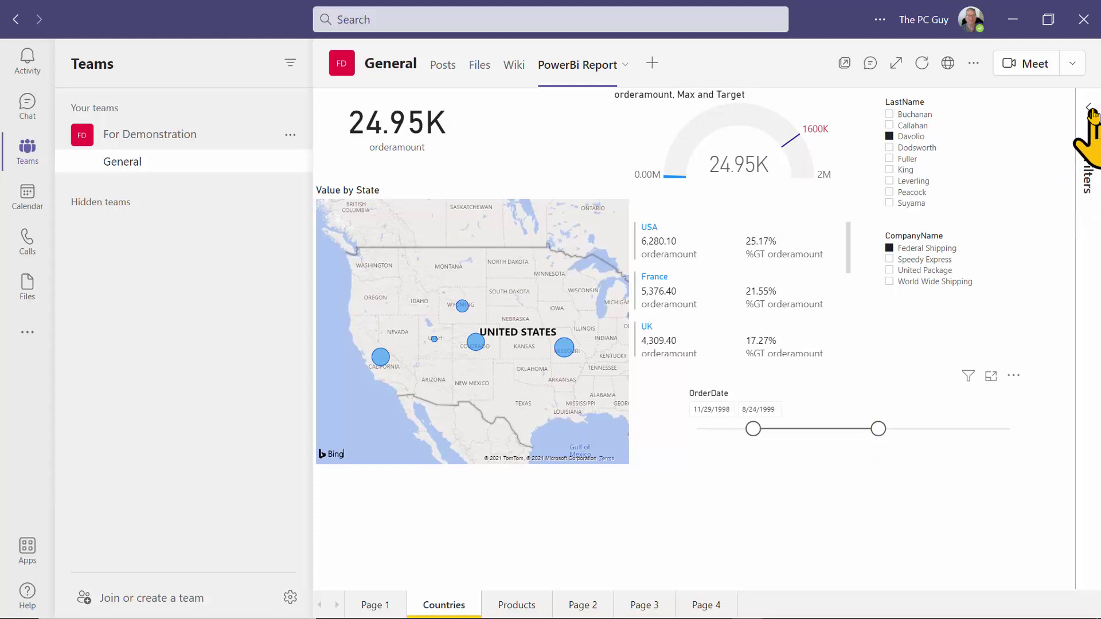
click(1087, 178)
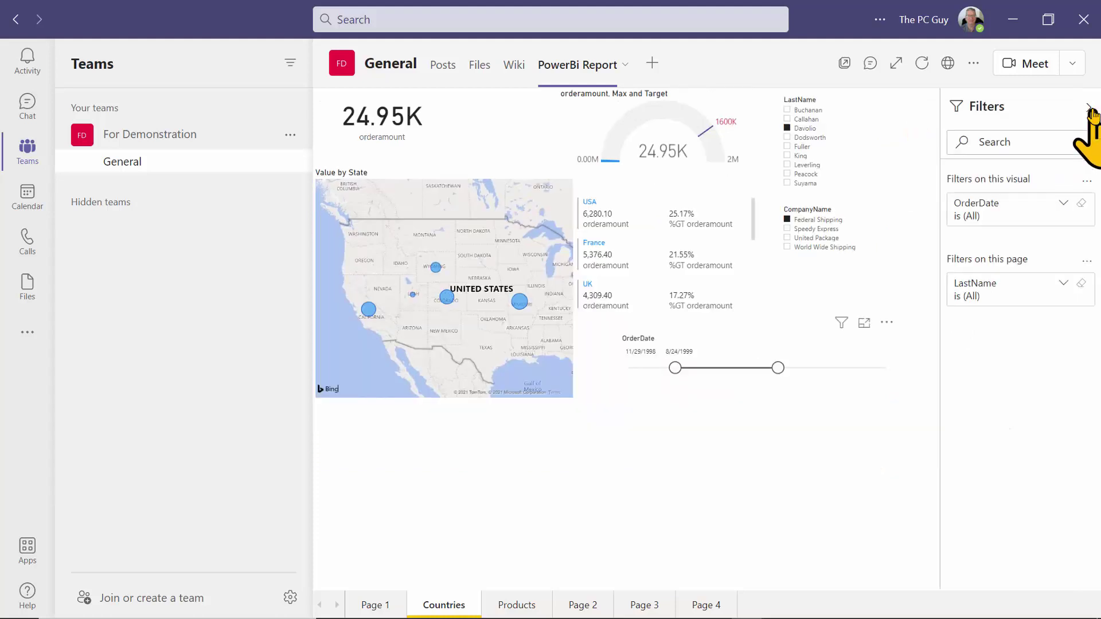
click(1066, 207)
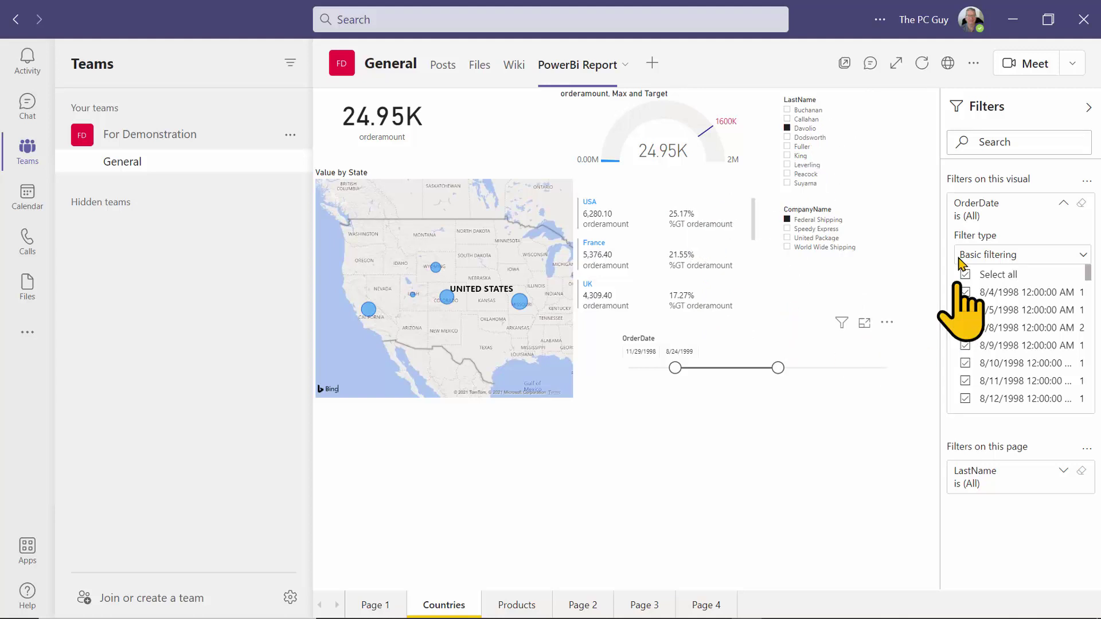
click(531, 133)
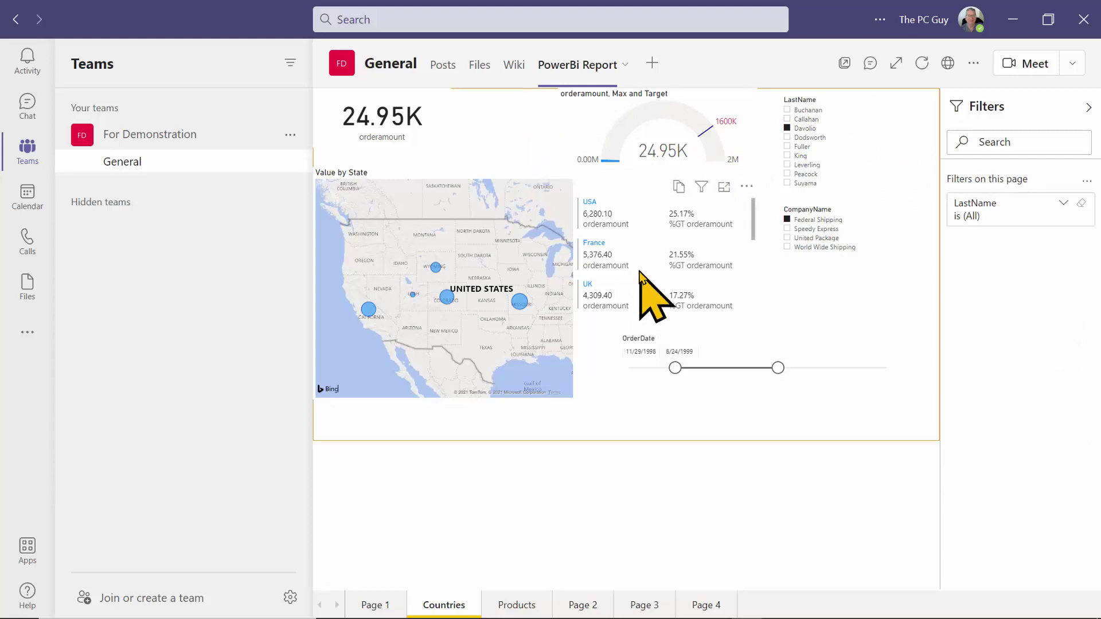
click(137, 172)
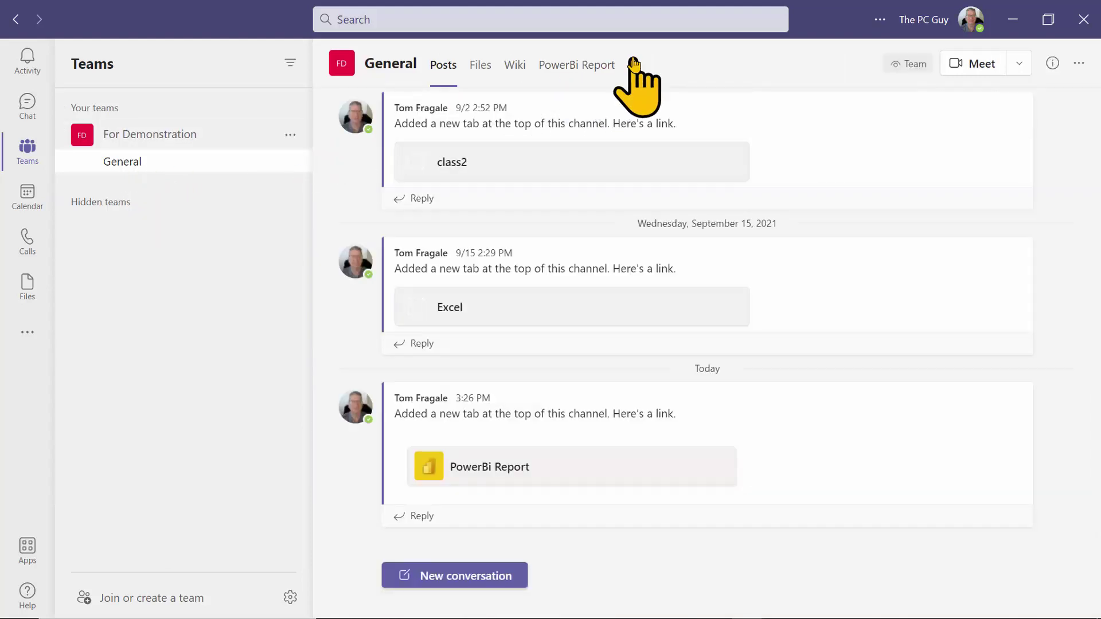
click(633, 63)
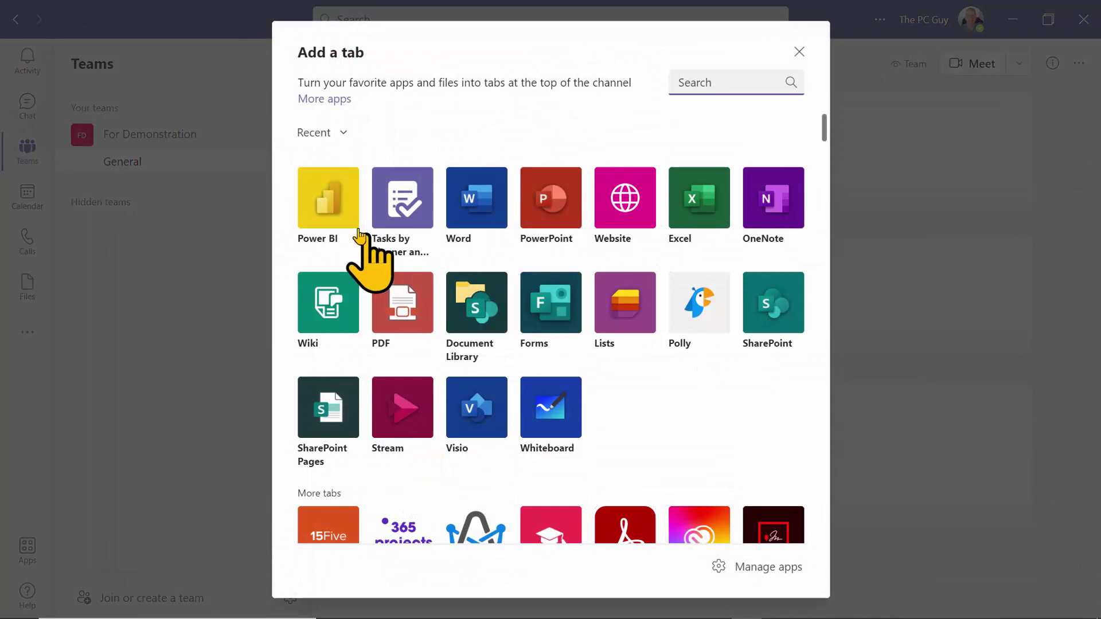
click(800, 52)
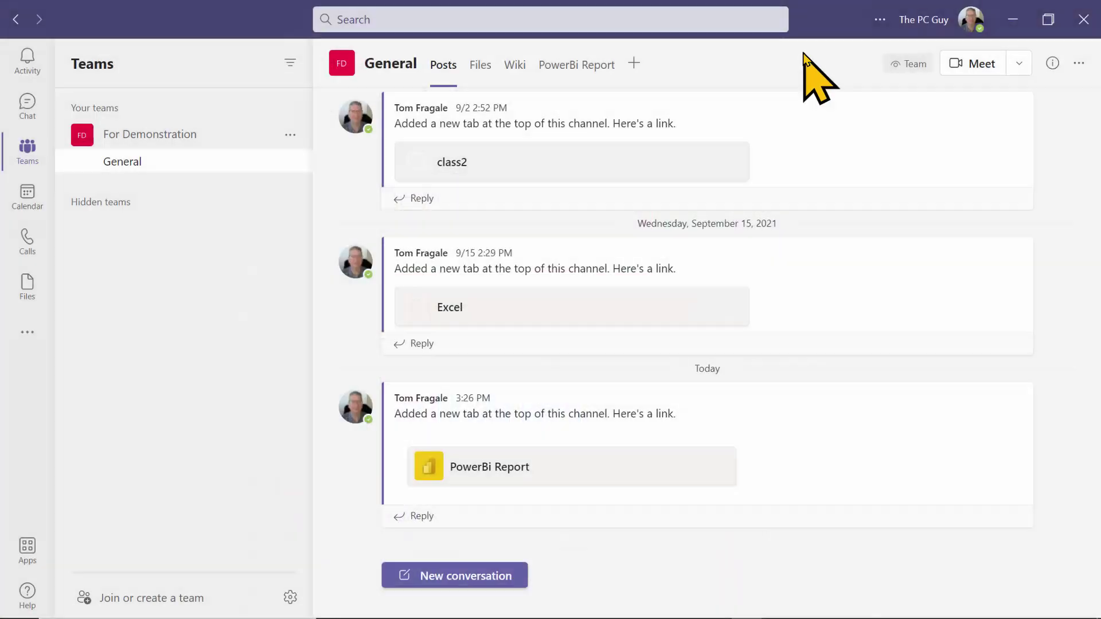
click(573, 66)
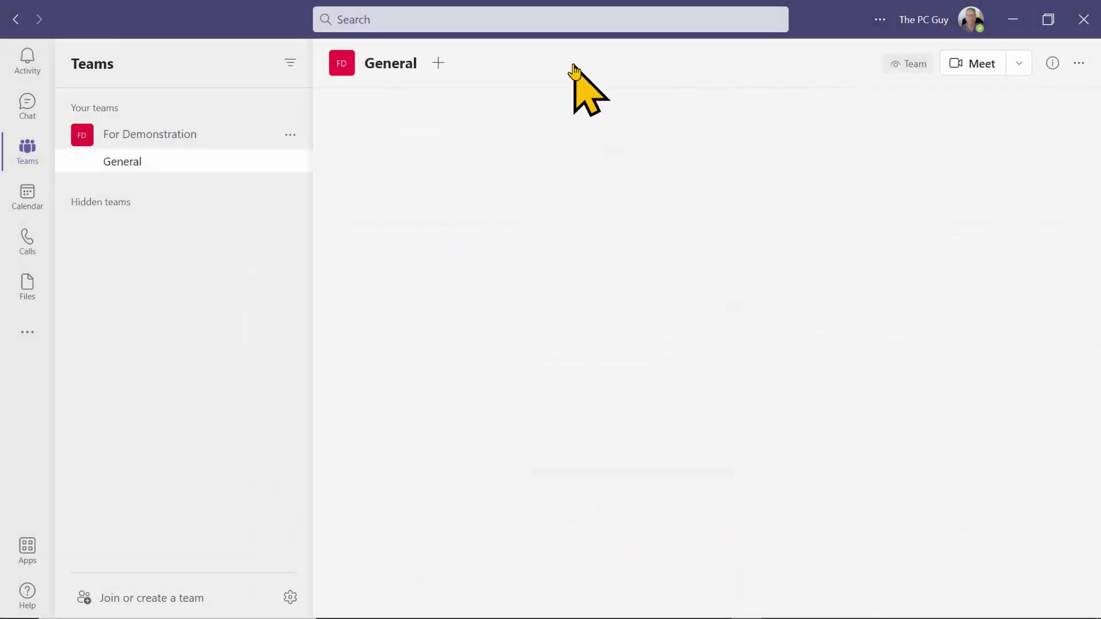